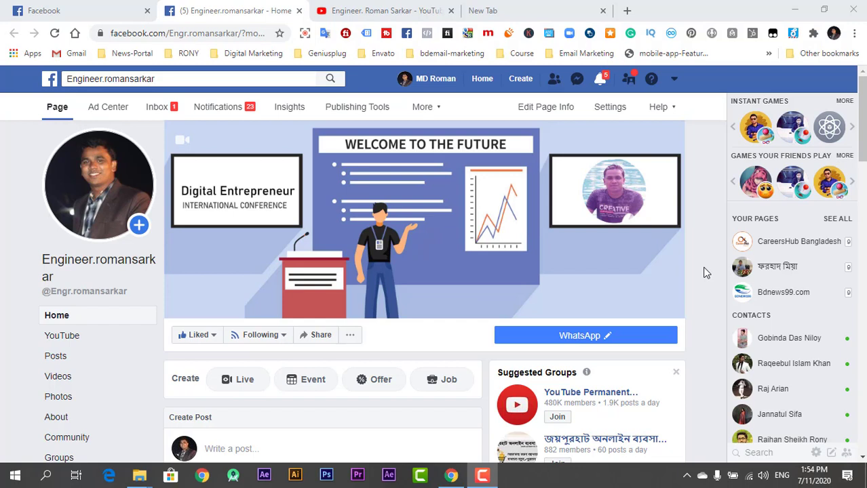
Step: Look through the uploaded videos on the YouTube channel already open in the browser
mouse_move(187, 346)
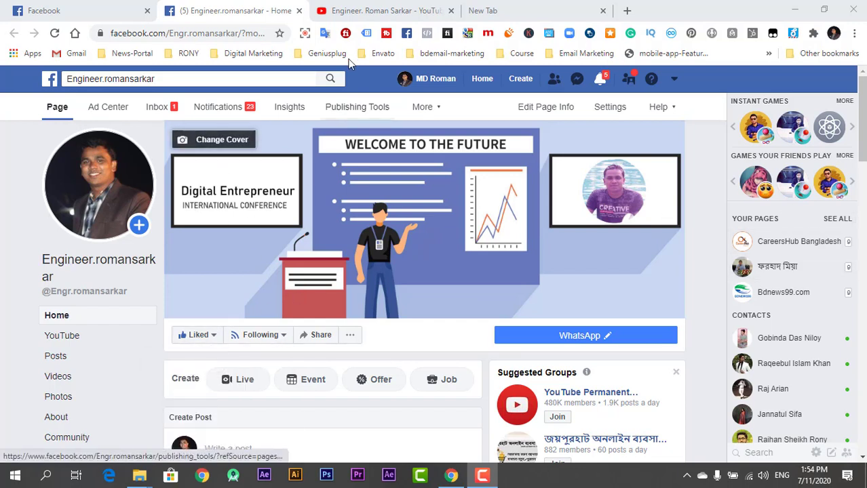
click(352, 9)
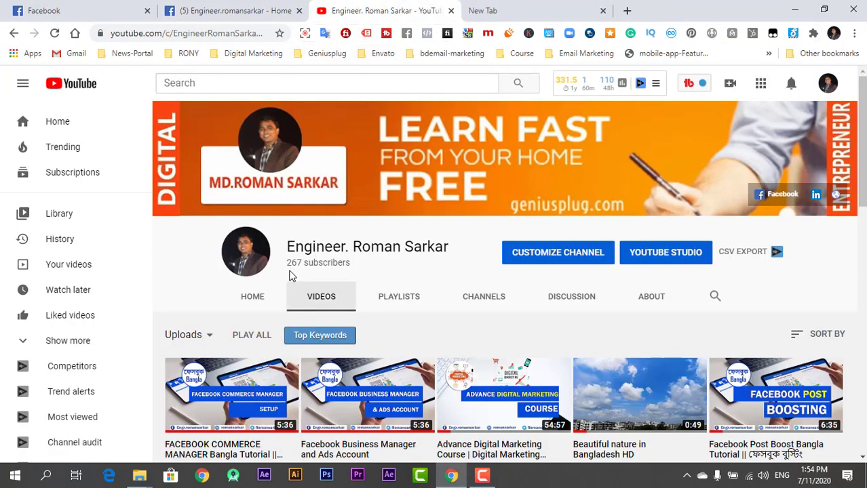
scroll(423, 273, down, 5)
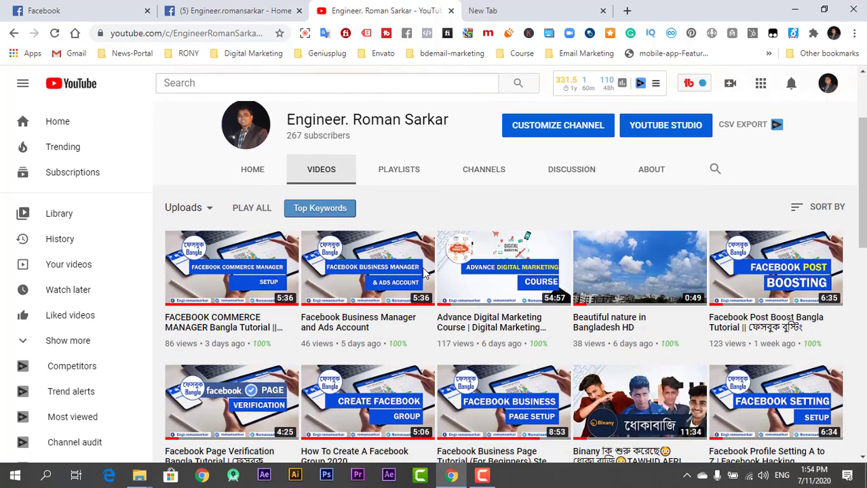
scroll(422, 273, down, 5)
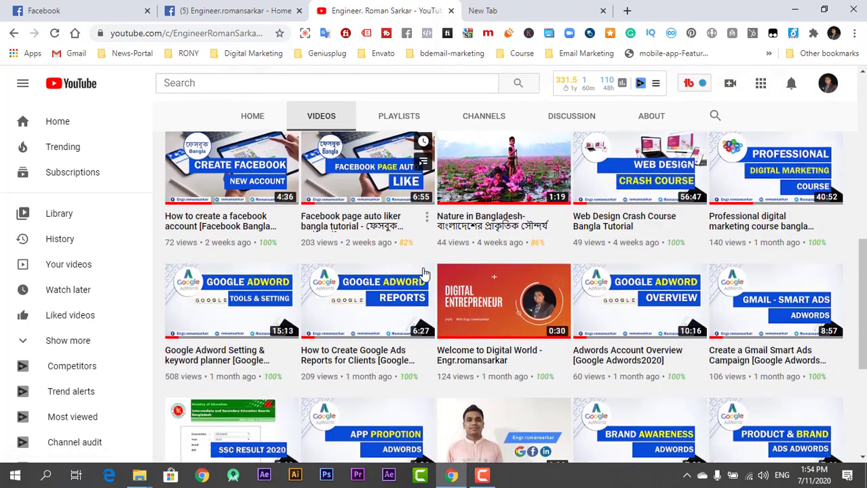
scroll(422, 273, down, 3)
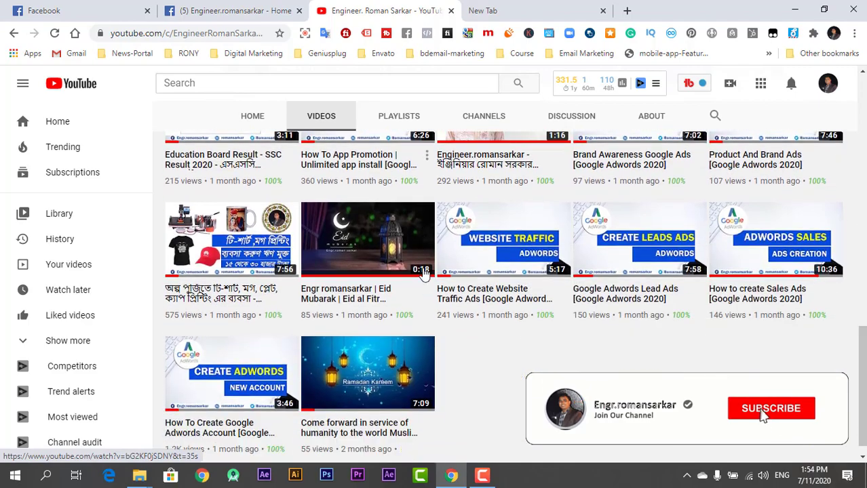
scroll(446, 319, up, 4)
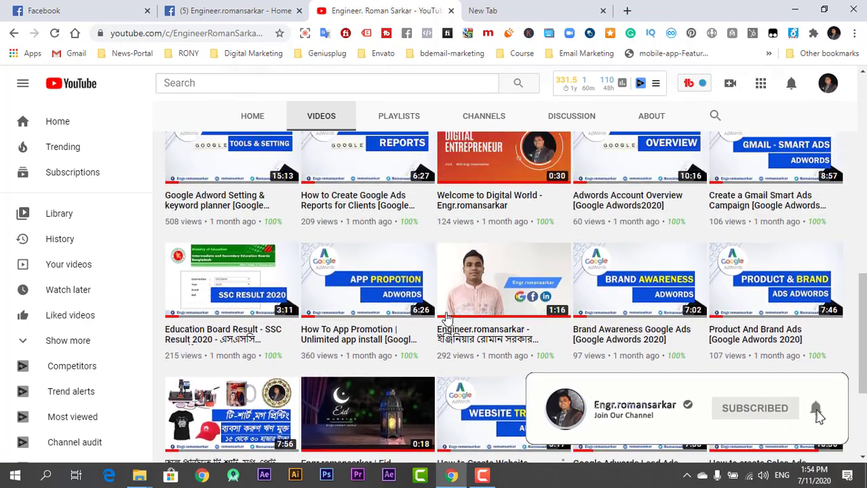
scroll(447, 319, up, 6)
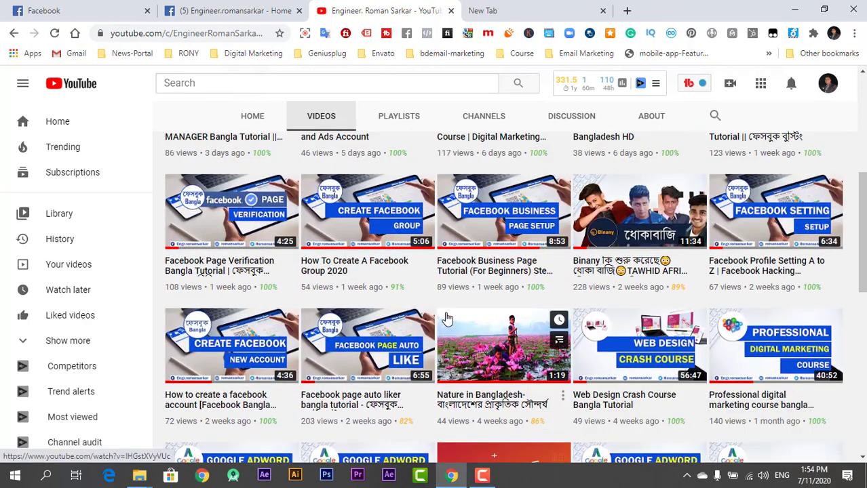
scroll(447, 318, up, 1)
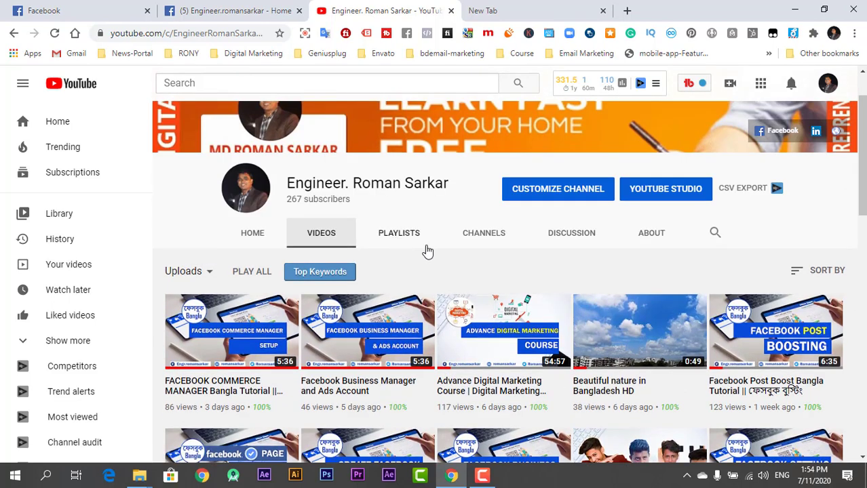
Step: Switch back to the Facebook news feed and open the ad accounts overview via Manage Ads
click(82, 12)
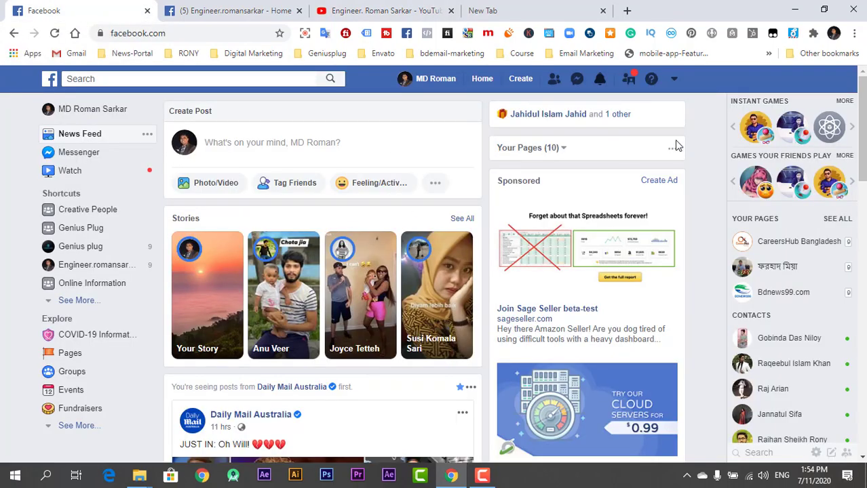
click(674, 82)
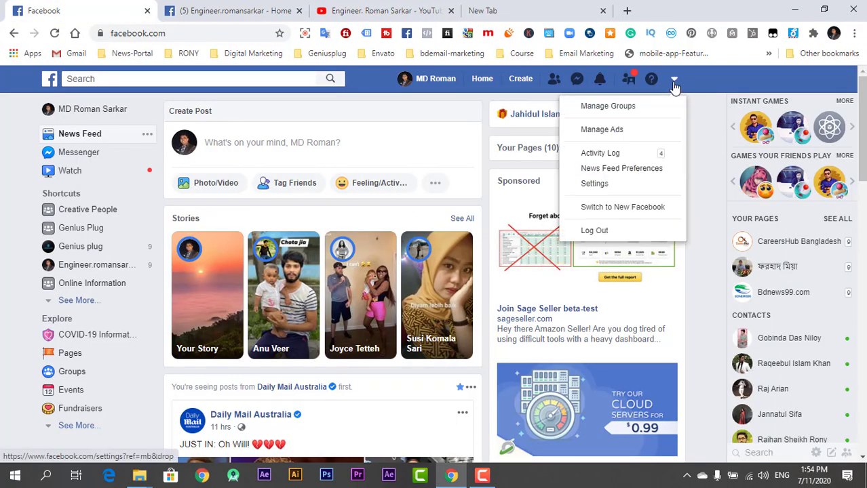
click(614, 141)
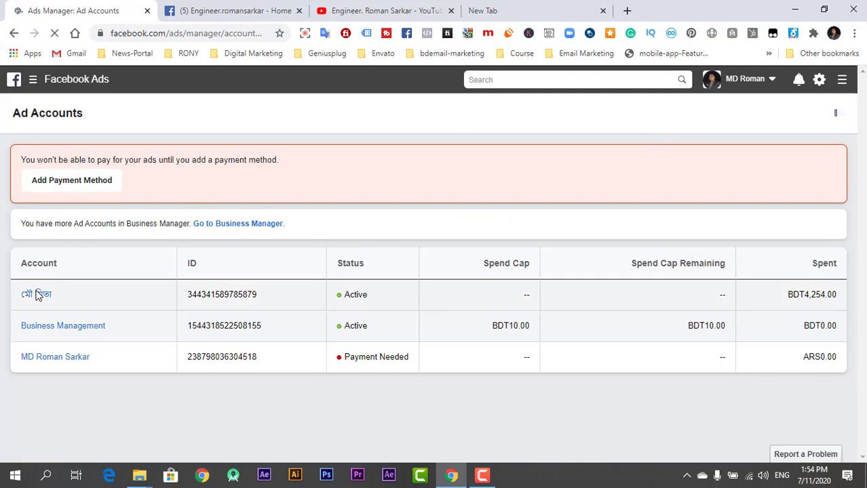
Step: Open Catalog Manager from the Sell Products and Services tools of Facebook Ads
click(35, 83)
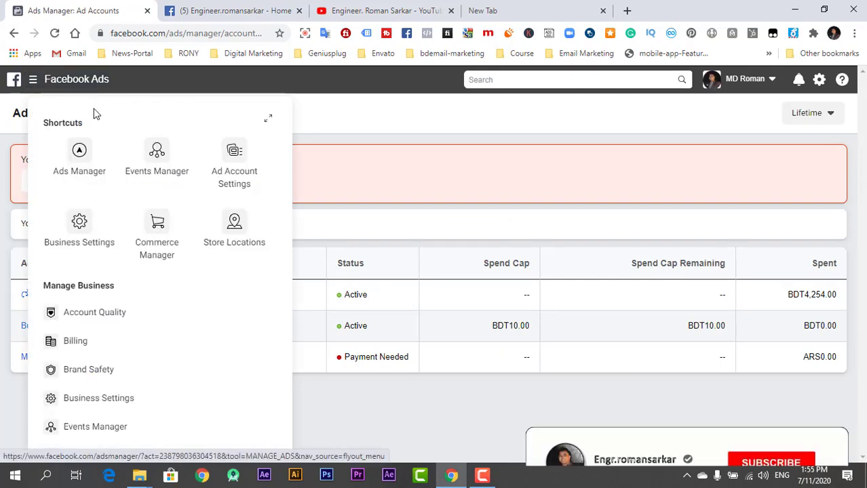
click(355, 126)
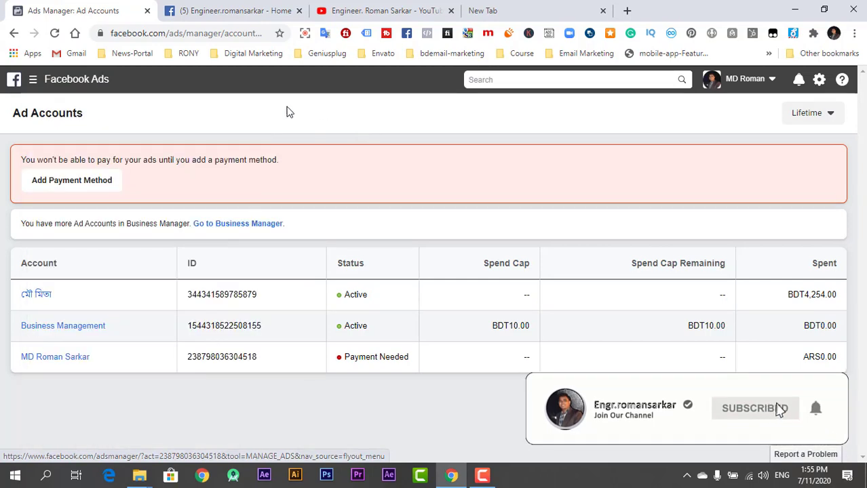
click(35, 86)
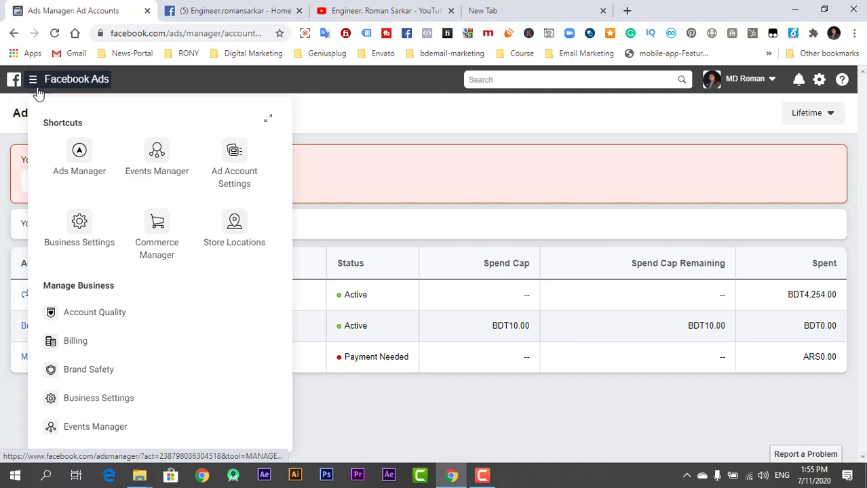
scroll(148, 224, down, 4)
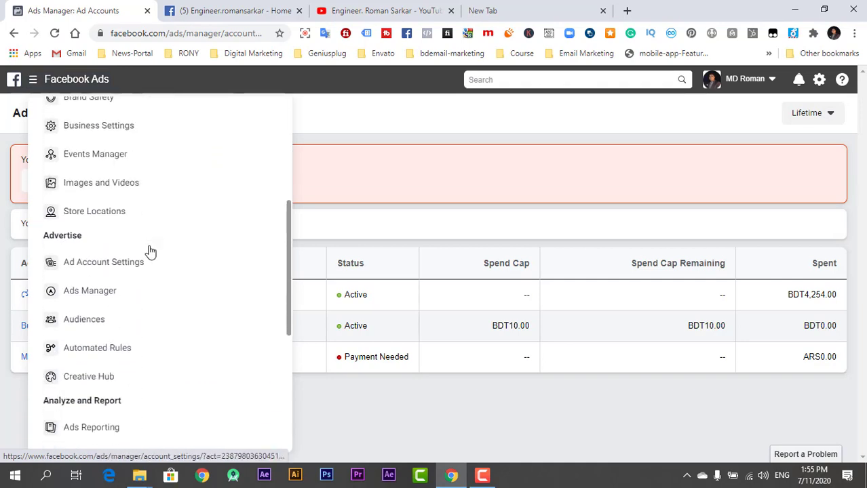
scroll(132, 316, down, 5)
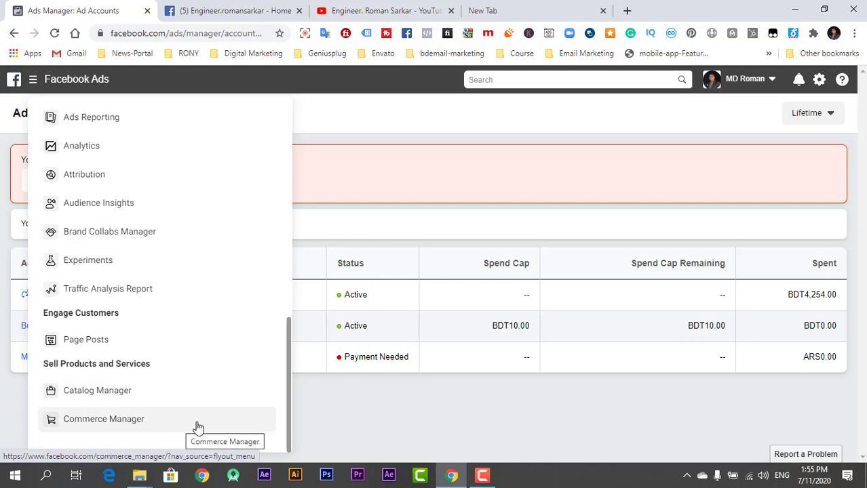
click(112, 399)
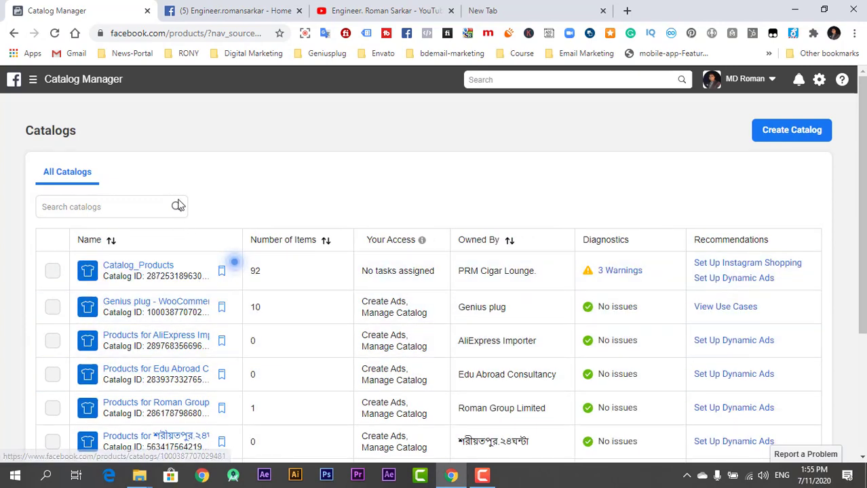
Step: Look over the existing catalogs and start a new catalog of type Ecommerce for products
scroll(177, 380, down, 3)
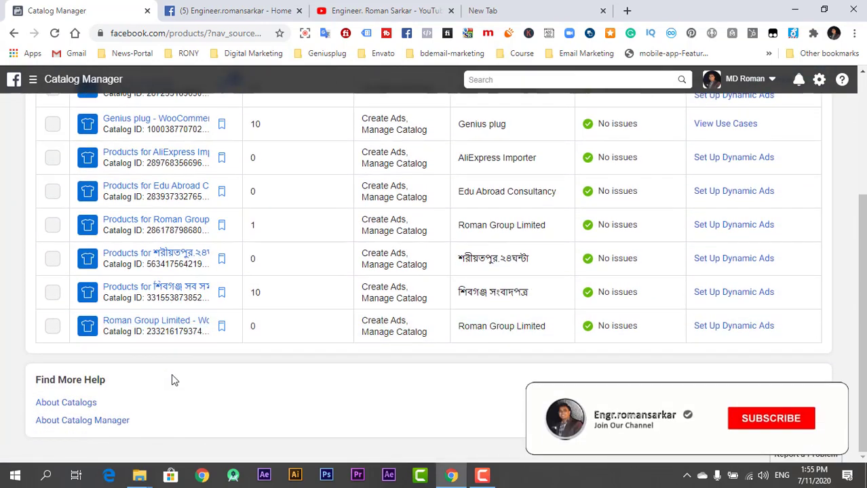
scroll(171, 380, up, 2)
scroll(171, 380, up, 1)
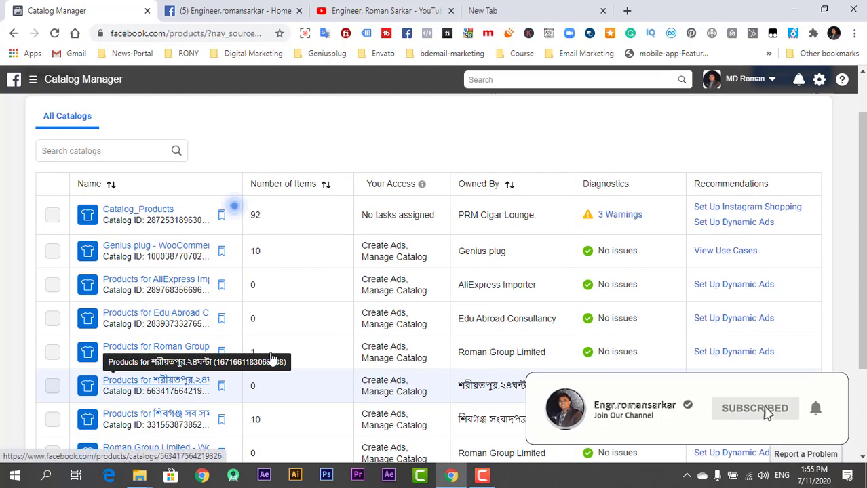
scroll(726, 298, up, 1)
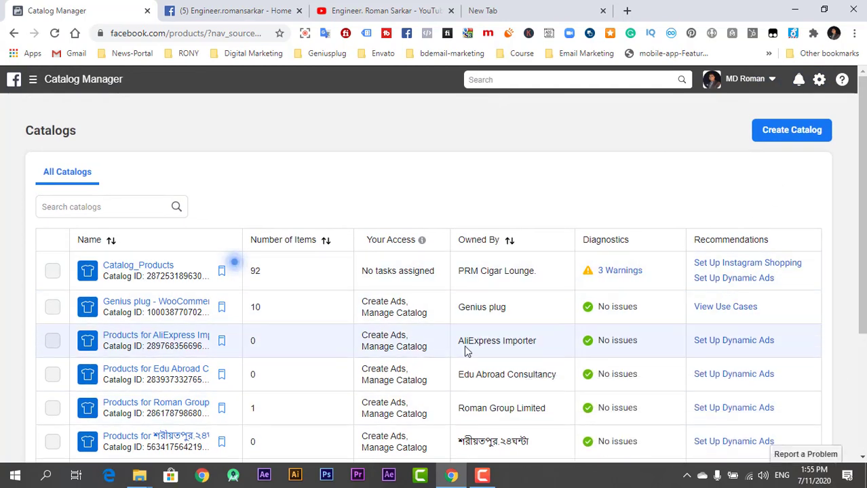
click(784, 133)
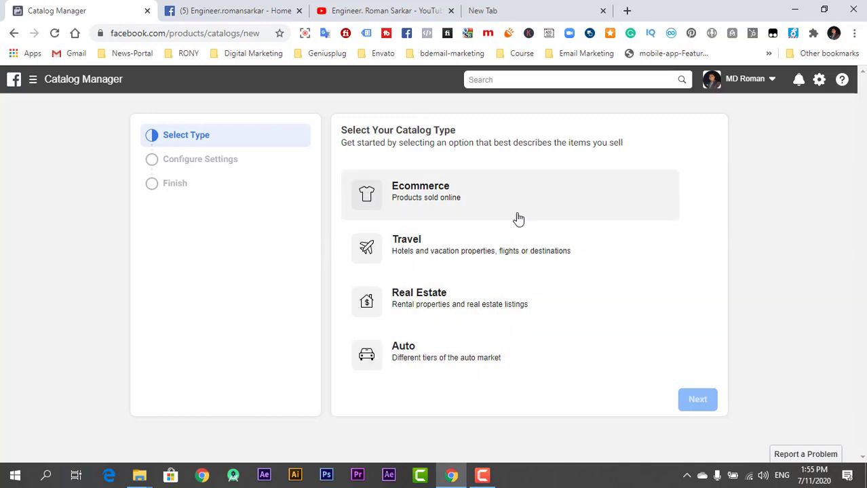
click(455, 205)
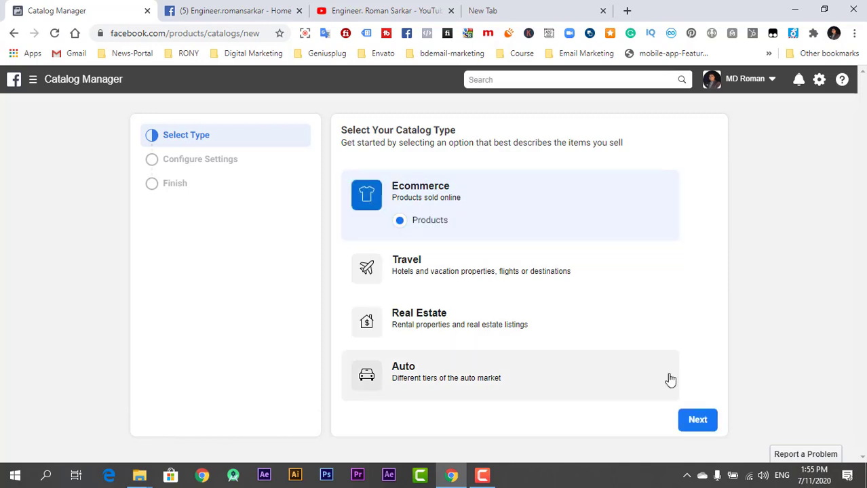
click(697, 420)
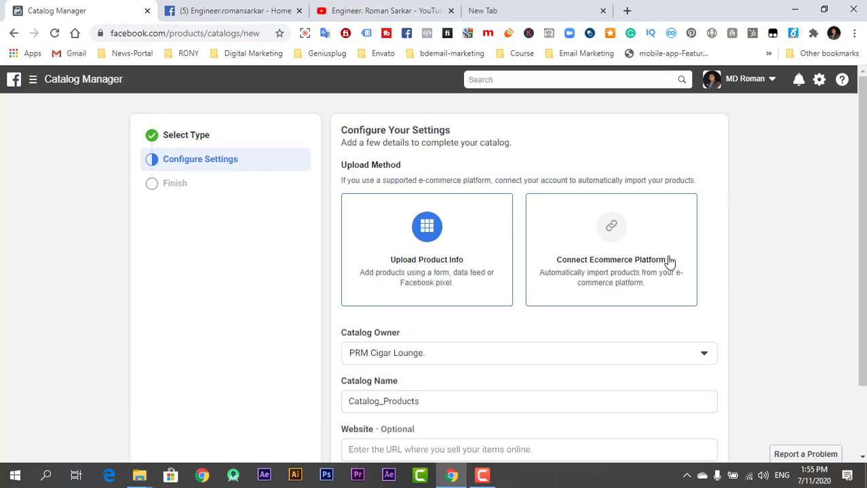
Step: Set the catalog owner to the business named after the profile holder, listed directly above romangroupltd.com
scroll(668, 261, down, 1)
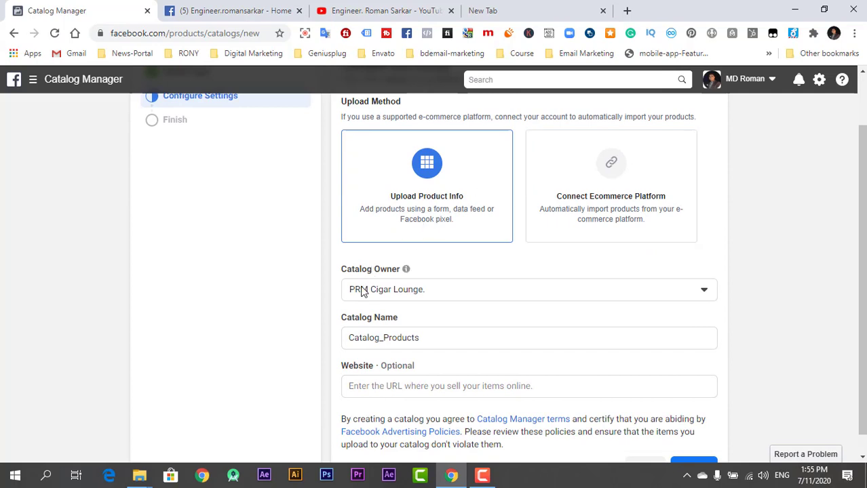
click(458, 293)
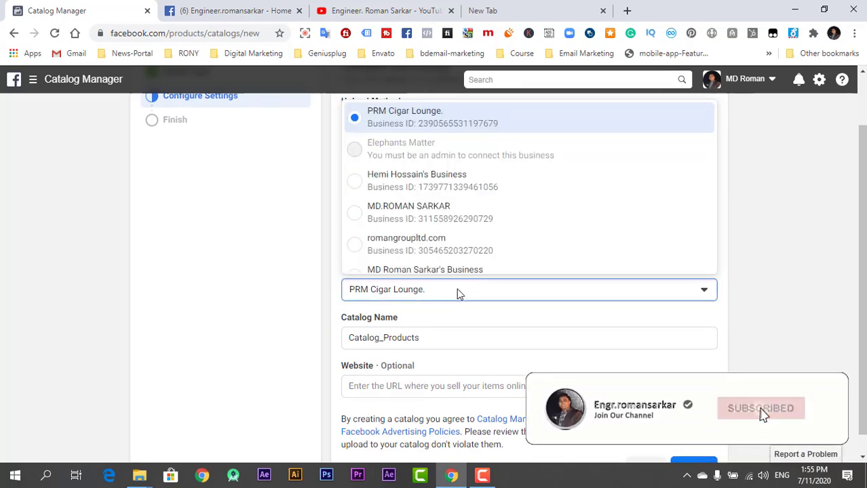
scroll(447, 163, down, 2)
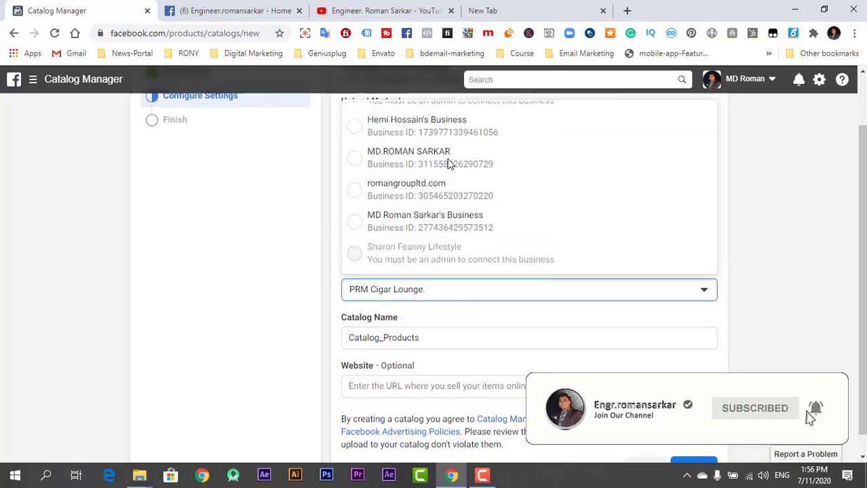
scroll(444, 210, up, 1)
scroll(440, 219, up, 1)
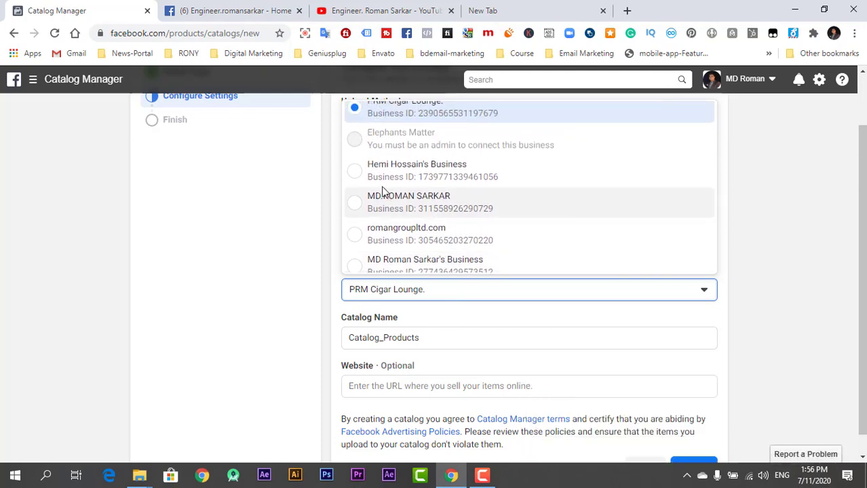
click(356, 211)
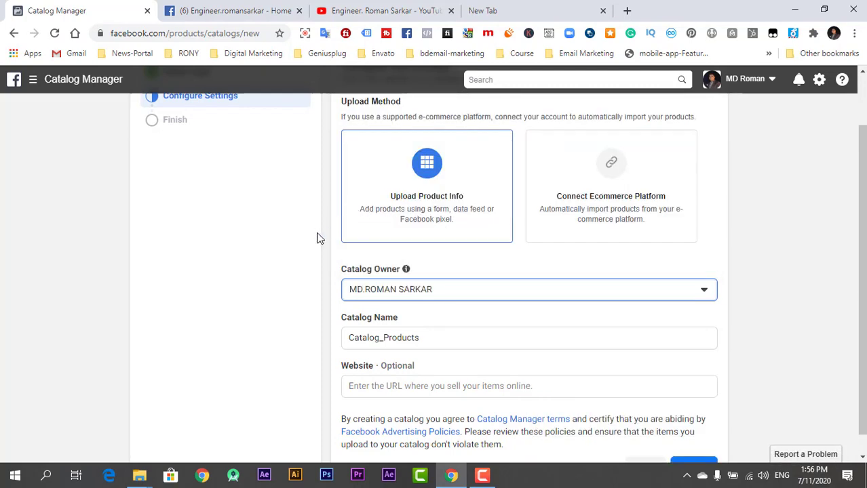
scroll(303, 270, down, 1)
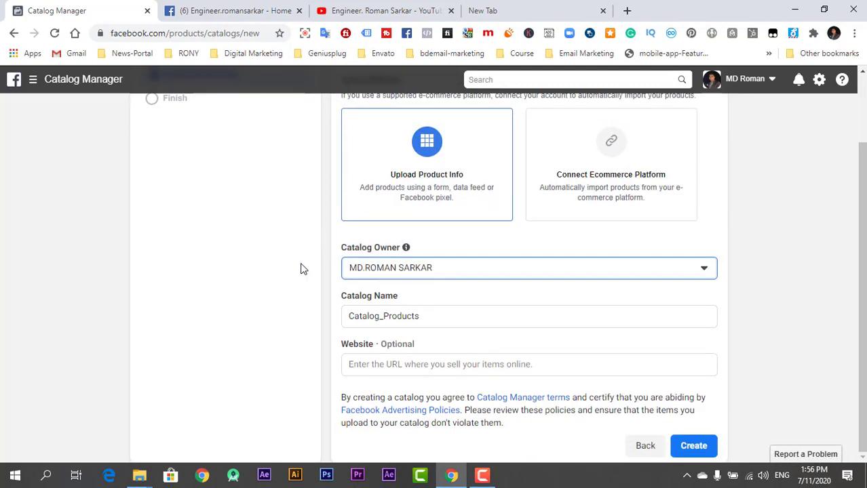
Step: Check the platforms offered under Connect Ecommerce Platform and return the upload method to Upload Product Info
click(572, 172)
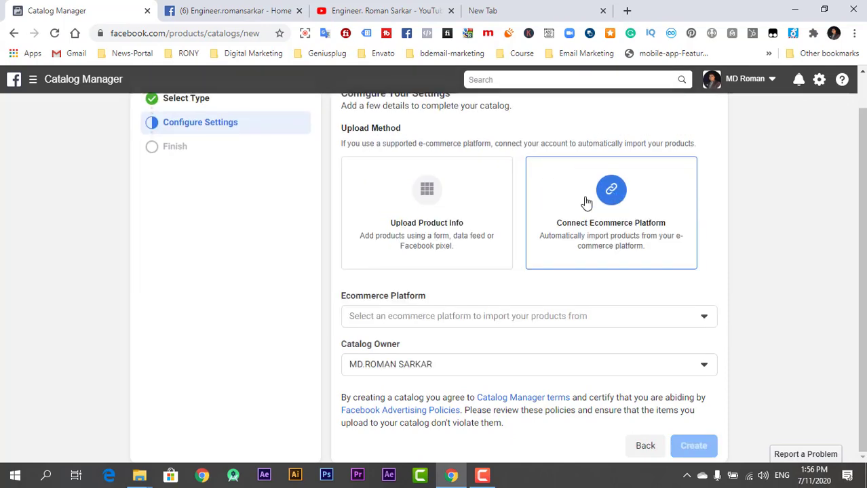
click(419, 320)
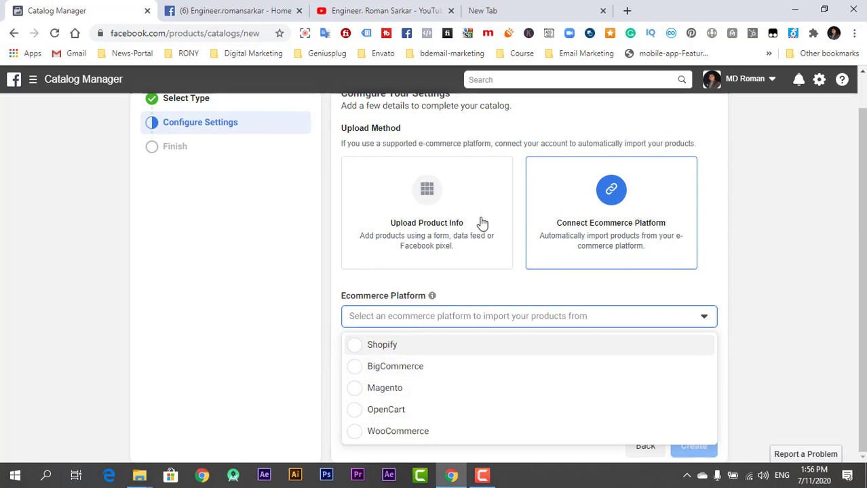
click(437, 199)
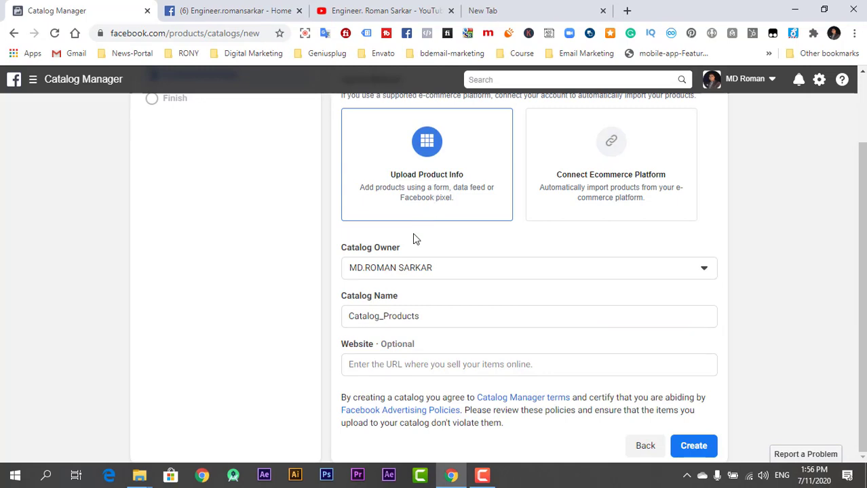
Step: Name the catalog Catalog_Products-Video, leave the optional website empty, and create the catalog
click(453, 320)
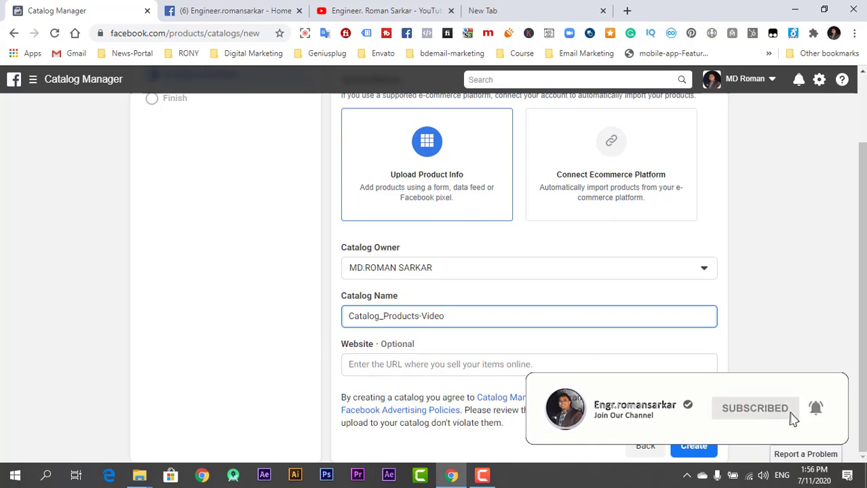
click(693, 446)
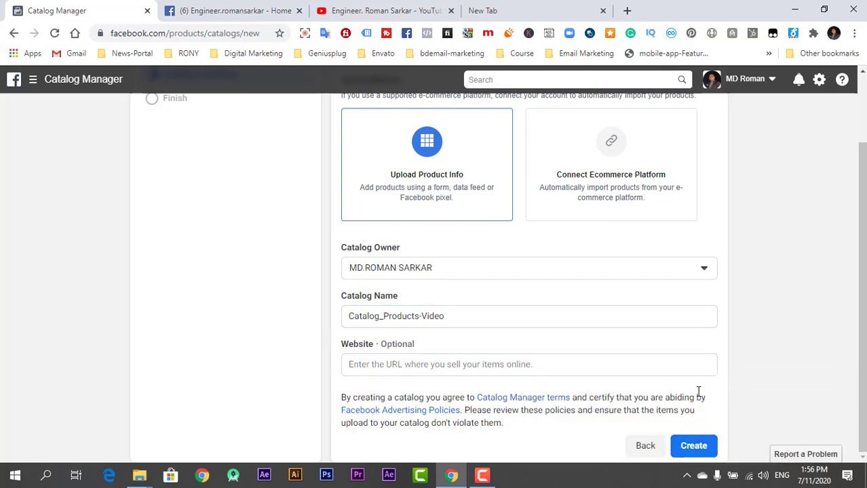
click(411, 364)
click(684, 450)
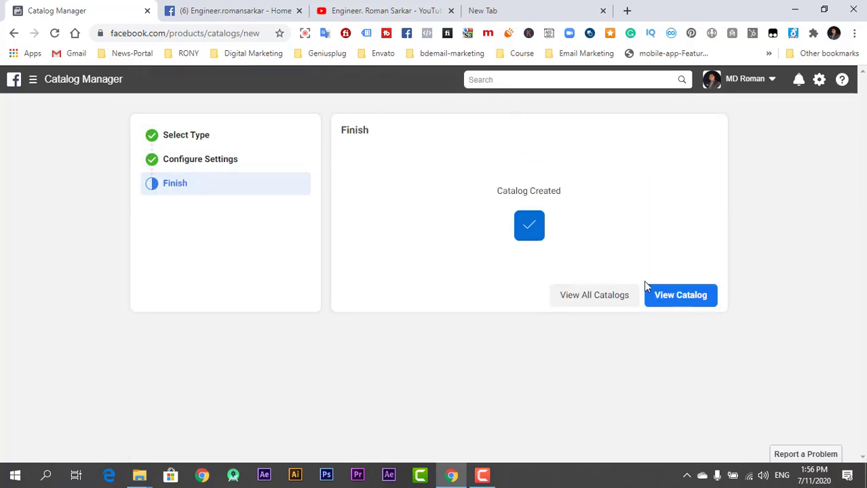
Step: Open the newly created catalog, dismiss the catalog-switching tip, and start adding products with the Add Manually method
click(680, 298)
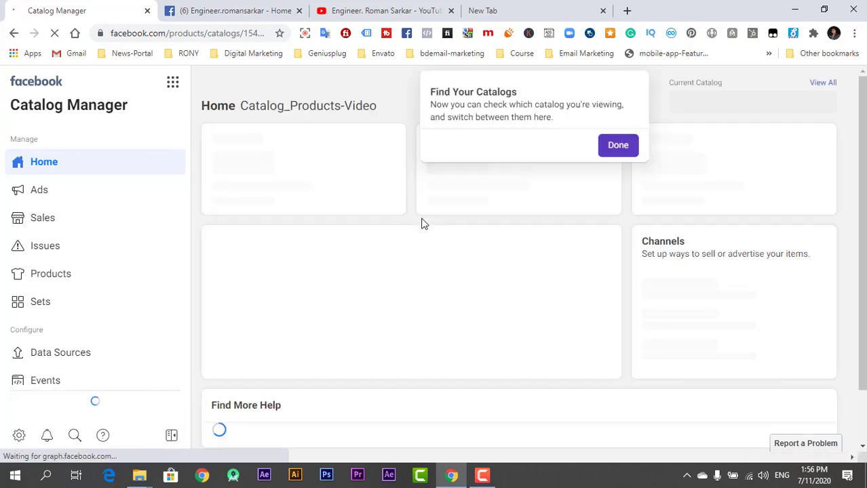
click(622, 147)
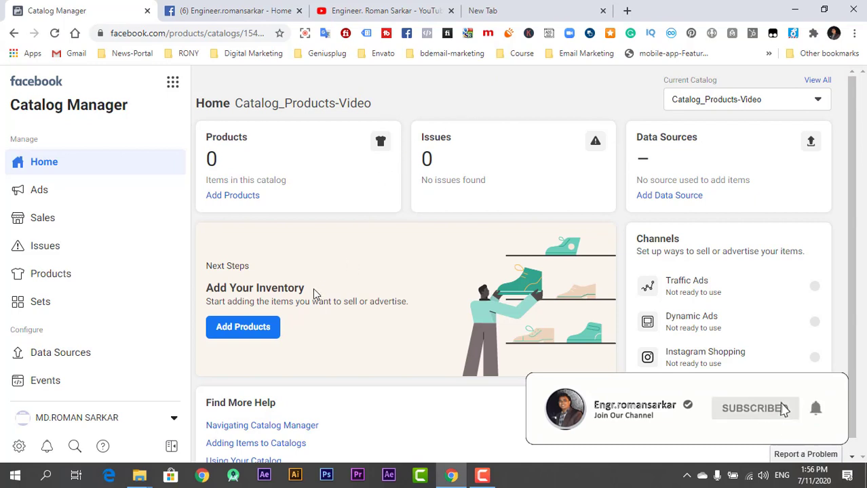
scroll(314, 293, down, 1)
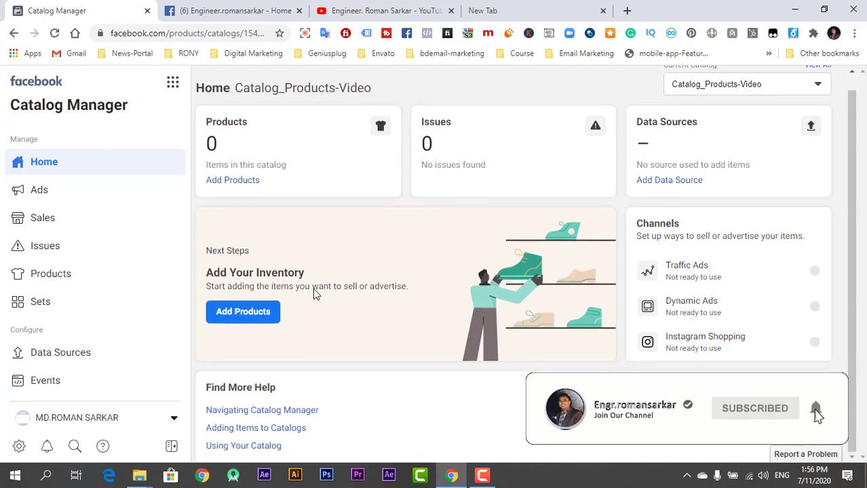
click(246, 316)
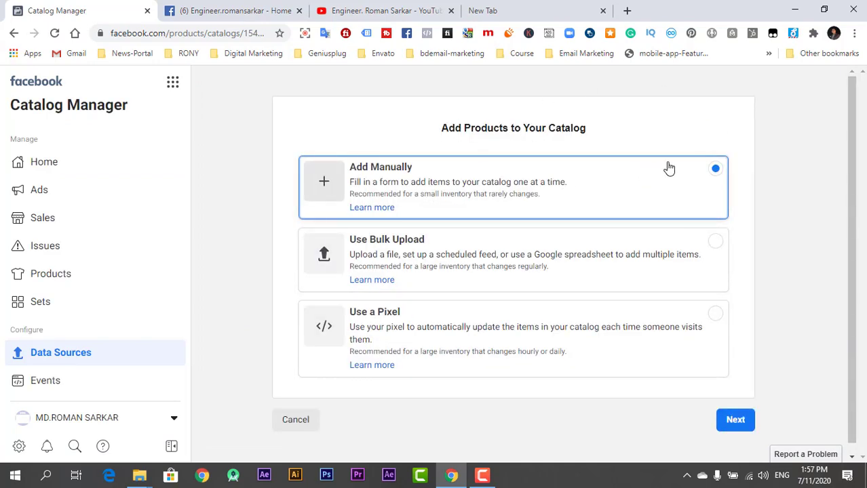
click(447, 255)
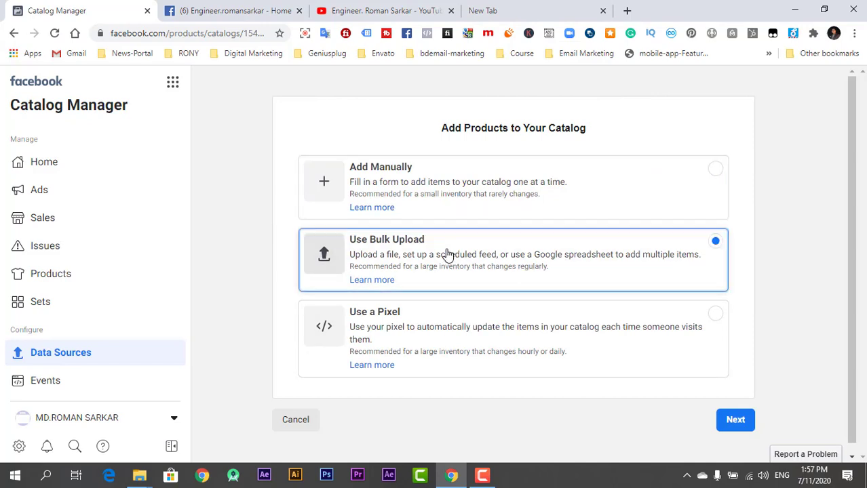
click(590, 198)
click(731, 420)
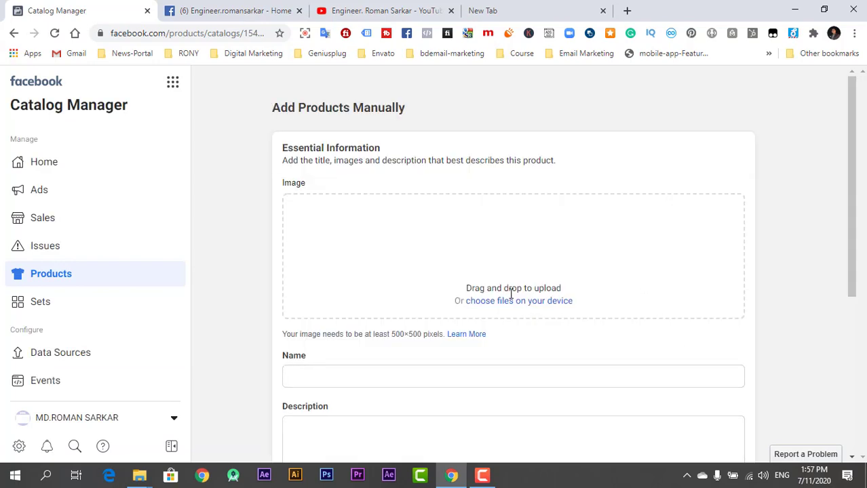
Step: Upload the blue digital marketing course banner JPG from the Desktop as the product image and name the product Digital Marketing
click(520, 303)
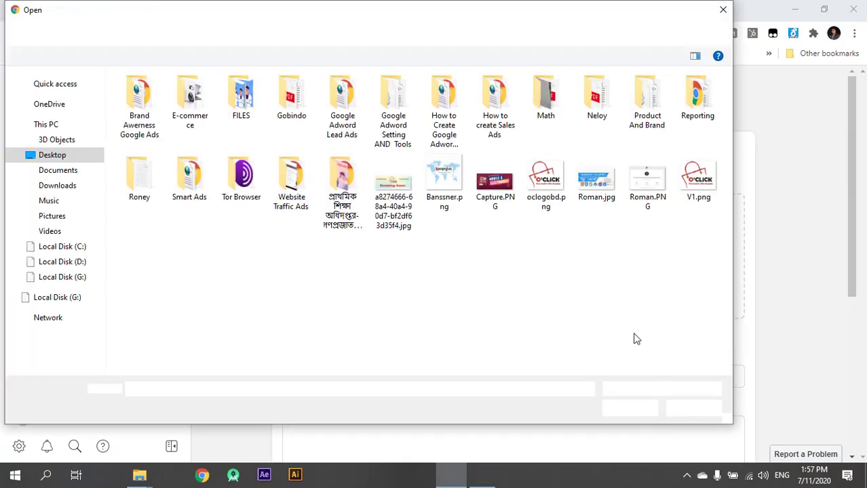
double_click(598, 188)
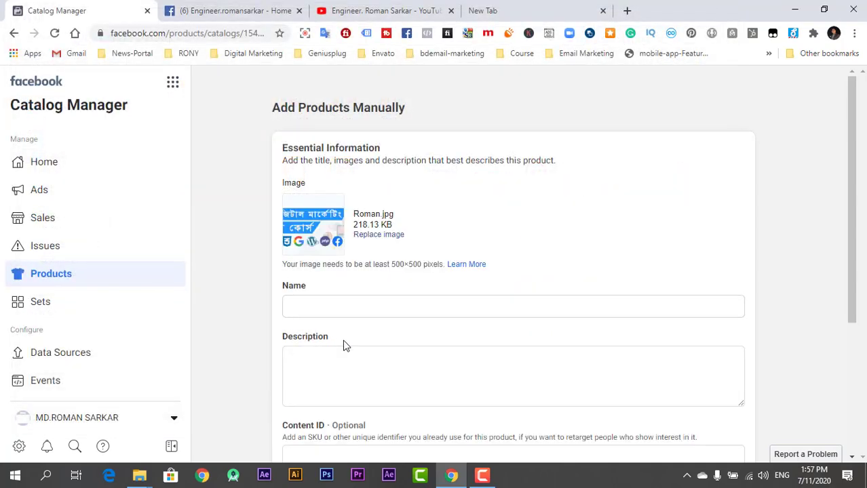
click(349, 301)
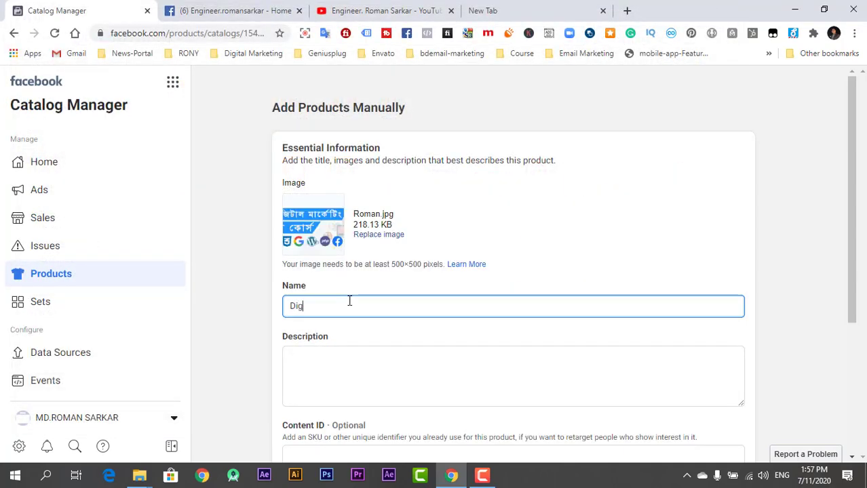
text(Digital Marketing)
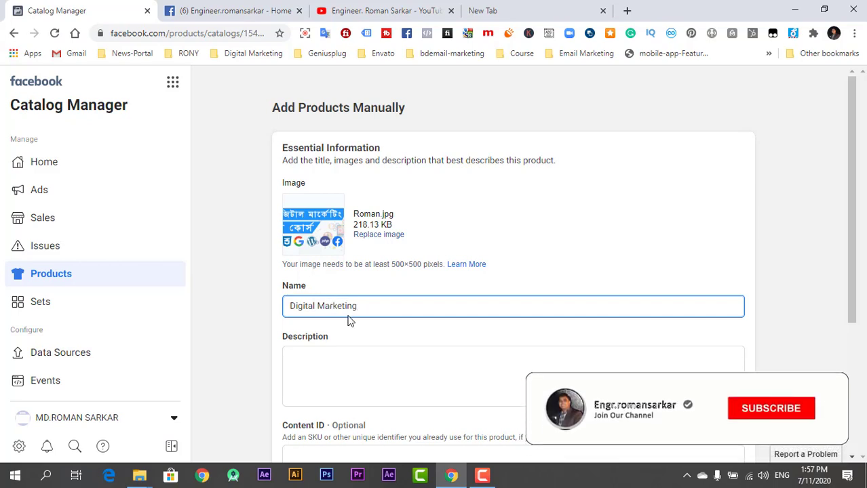
Step: Copy the product name into the description and extend it to read Digital Marketing Free Course
key(ctrl+a)
key(ctrl+c)
click(340, 357)
key(ctrl+v)
text(Fre)
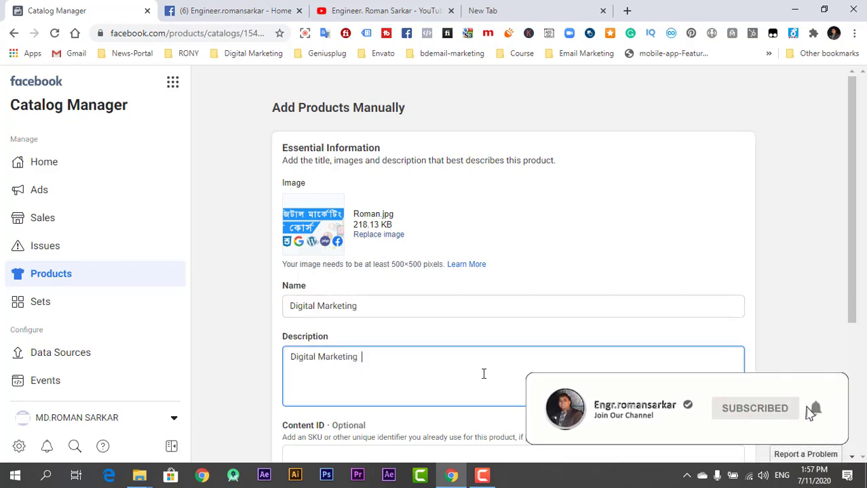
text(e Course)
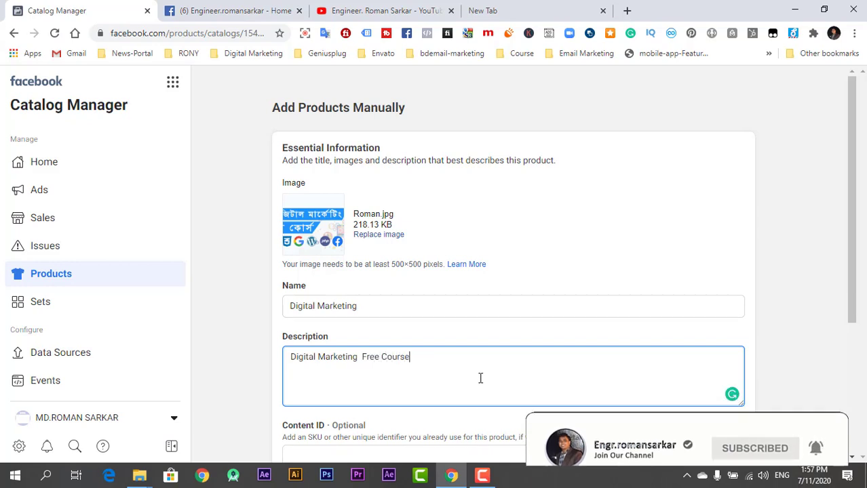
Step: Set the product's optional content ID to 1542
scroll(480, 377, down, 3)
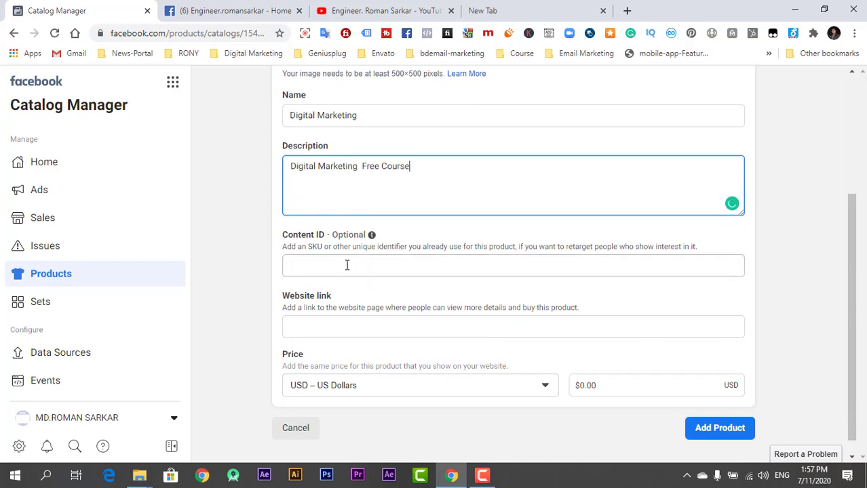
click(347, 265)
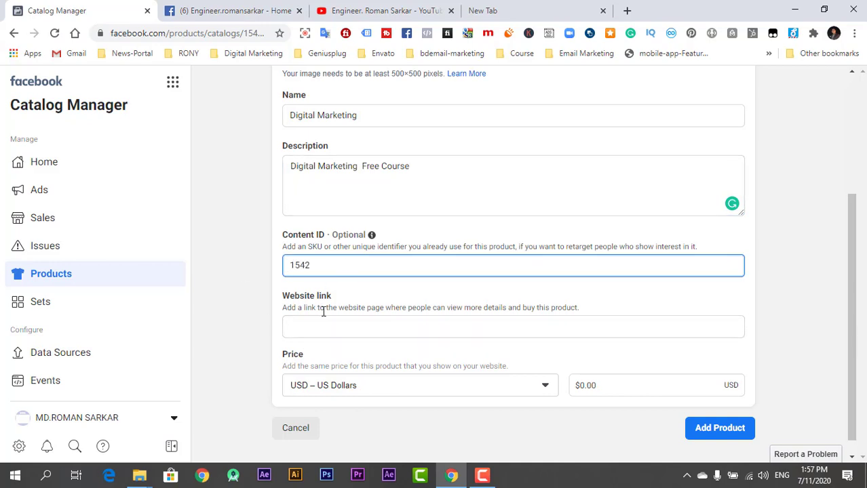
click(356, 341)
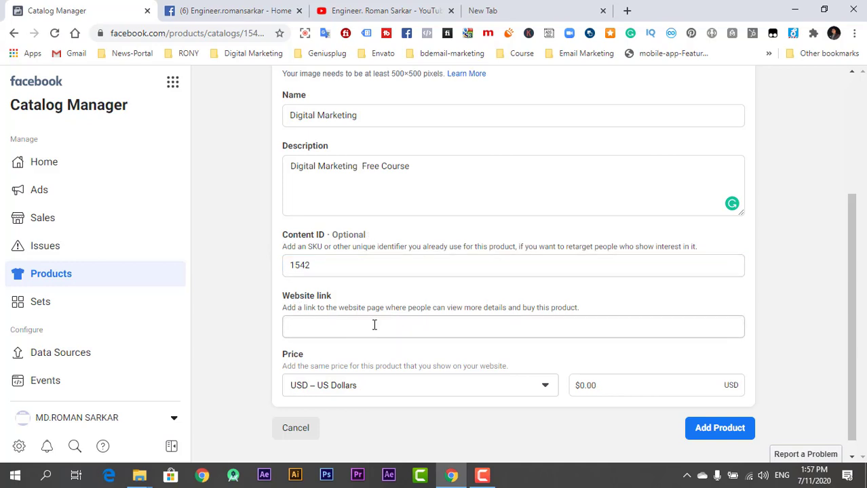
click(375, 333)
Step: Set the price to 100 in BDT – Bangladeshi Taka and try to add the product without a website link
click(420, 389)
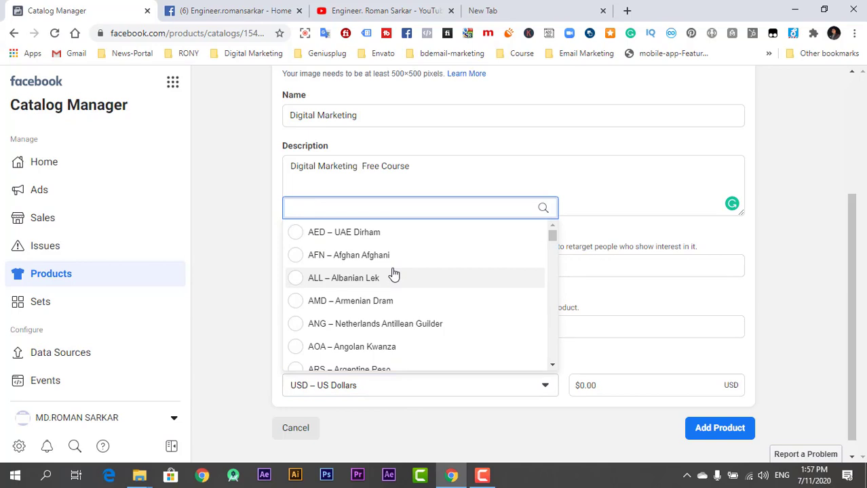
text(BDT)
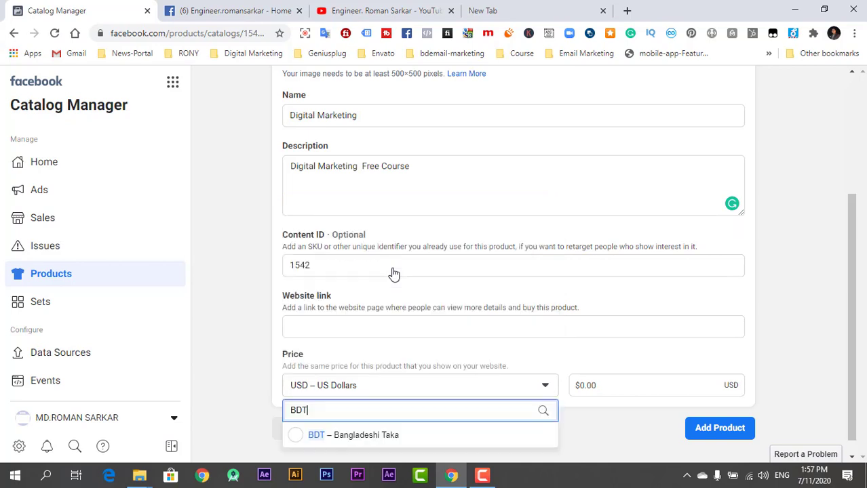
click(296, 437)
click(621, 385)
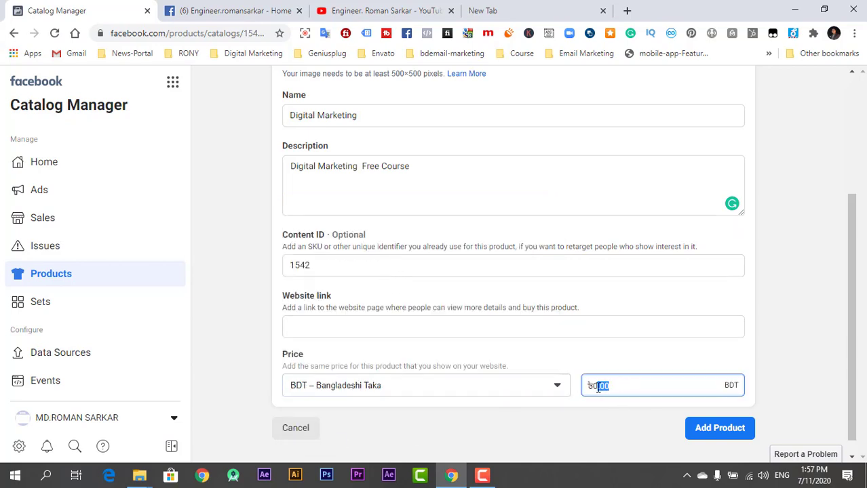
text(100)
click(725, 434)
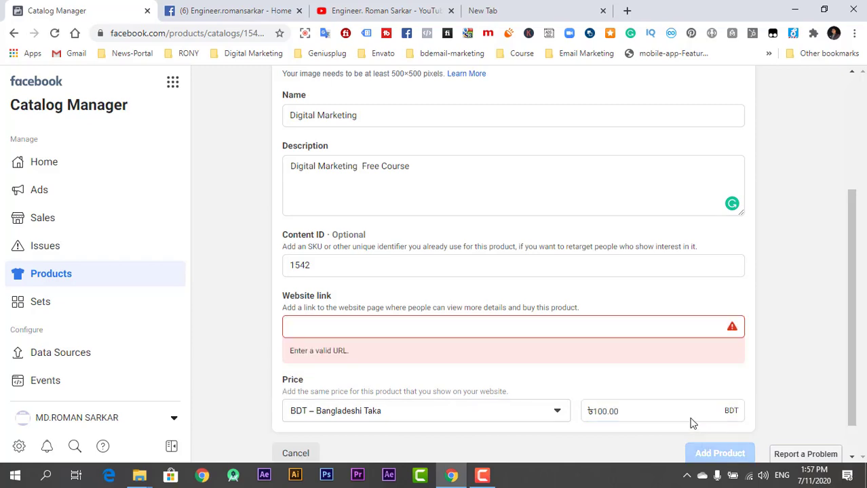
Step: Copy the address of the open YouTube channel's videos page into the website link, add the product, and finish without adding another
click(392, 314)
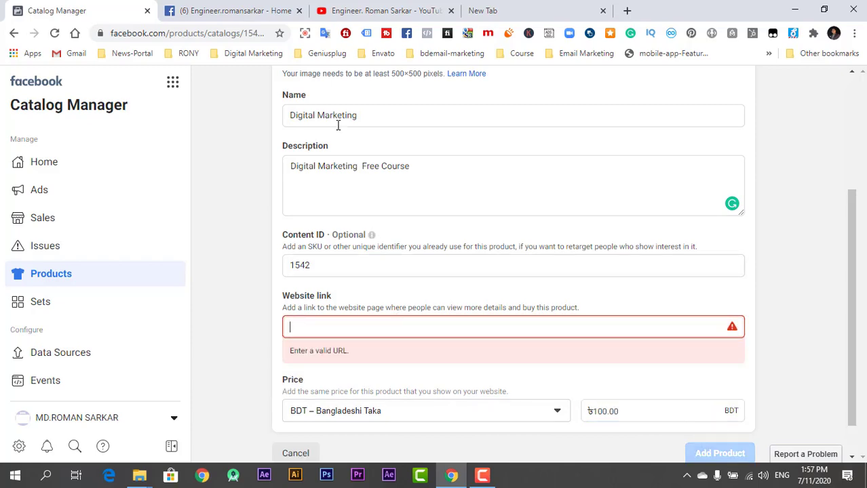
click(366, 10)
click(87, 8)
key(ctrl+v)
scroll(632, 356, down, 1)
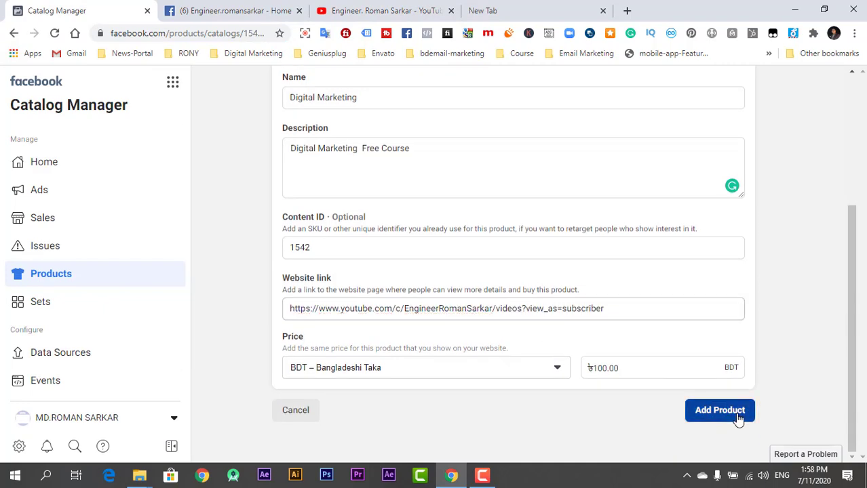
click(729, 412)
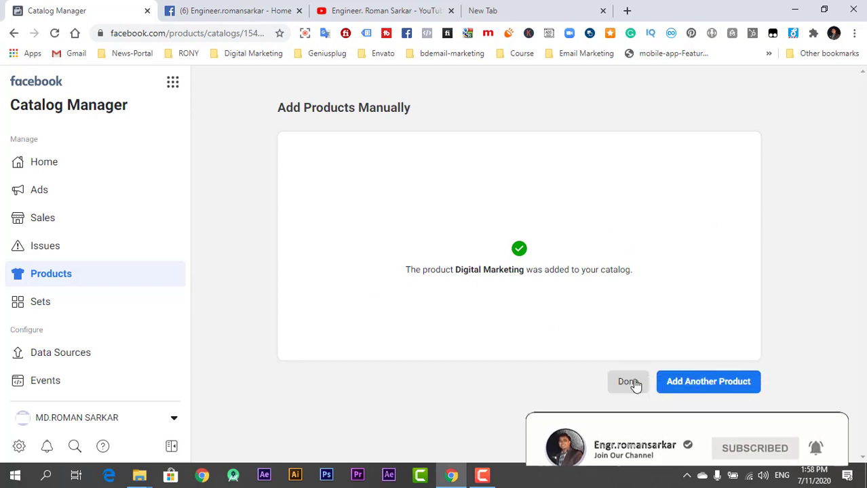
click(625, 390)
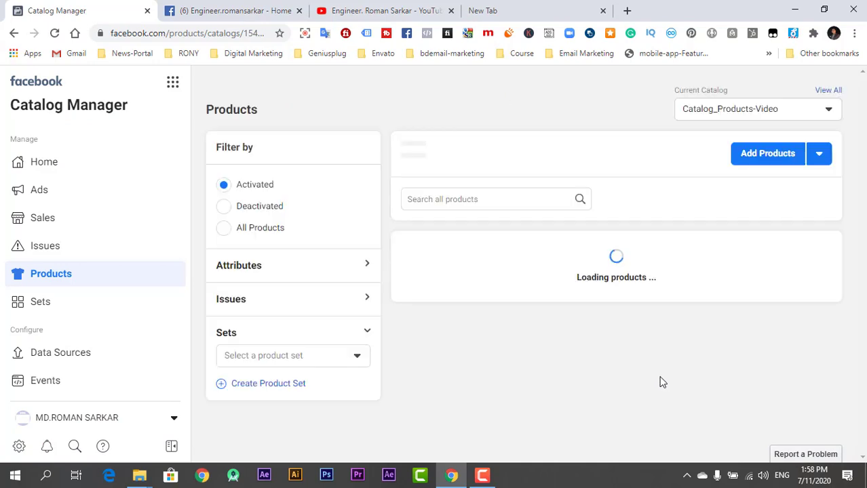
Step: Examine the catalog's product list, the sales and advertising channel requirements, the home overview and the product sets
scroll(626, 305, down, 1)
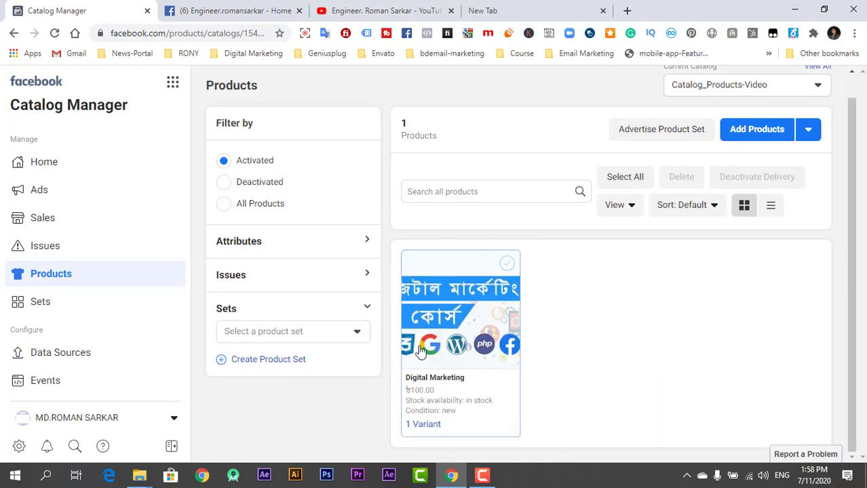
click(73, 217)
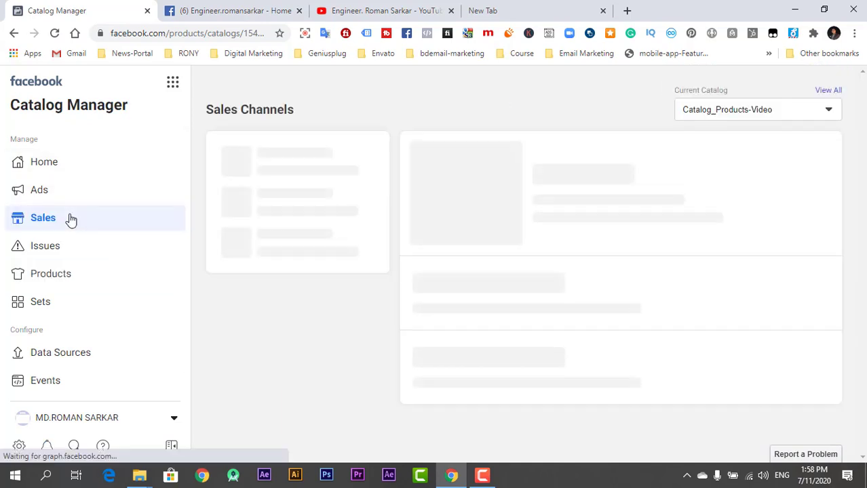
scroll(603, 380, down, 3)
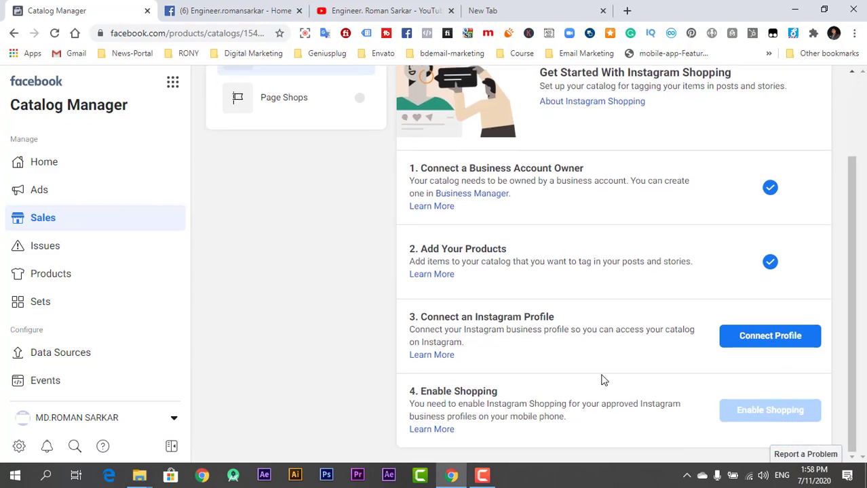
click(81, 196)
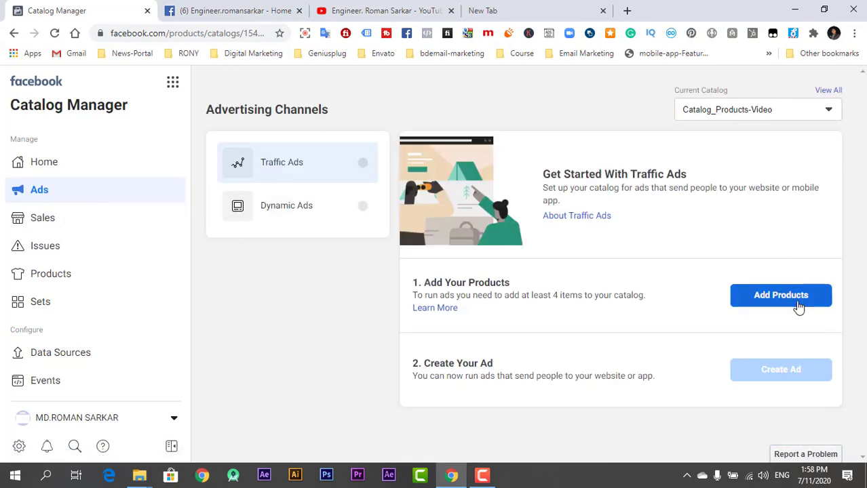
click(61, 170)
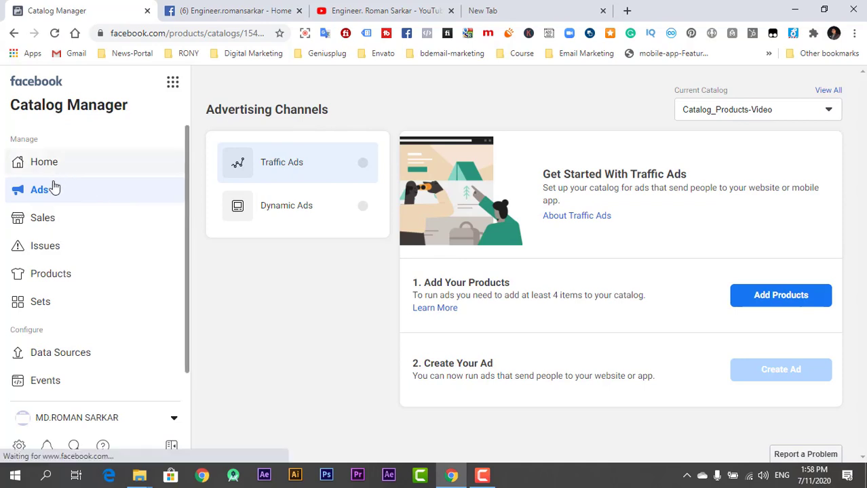
scroll(521, 286, down, 1)
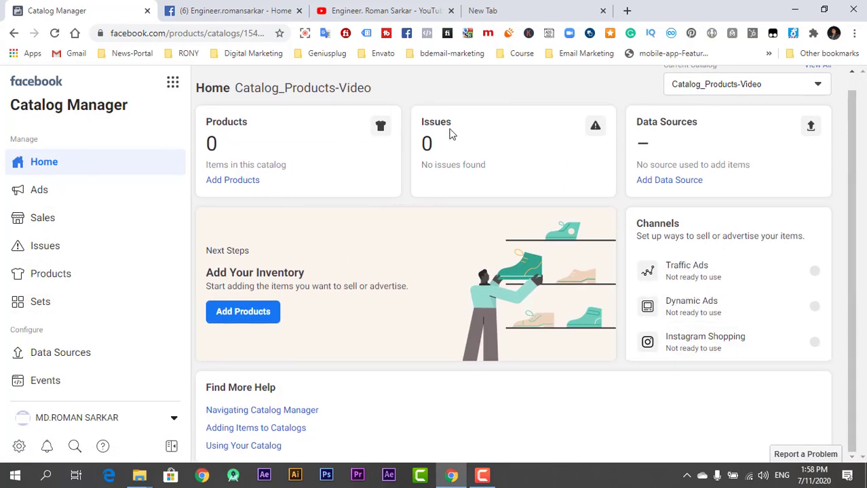
click(41, 302)
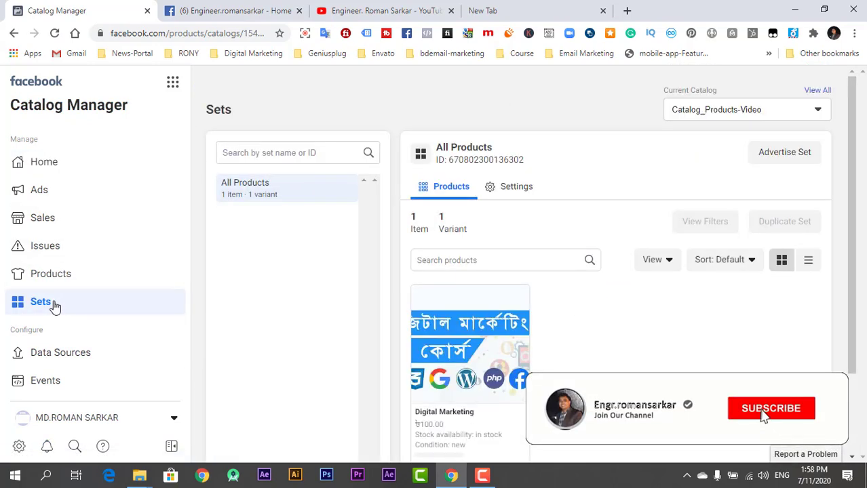
scroll(61, 309, down, 1)
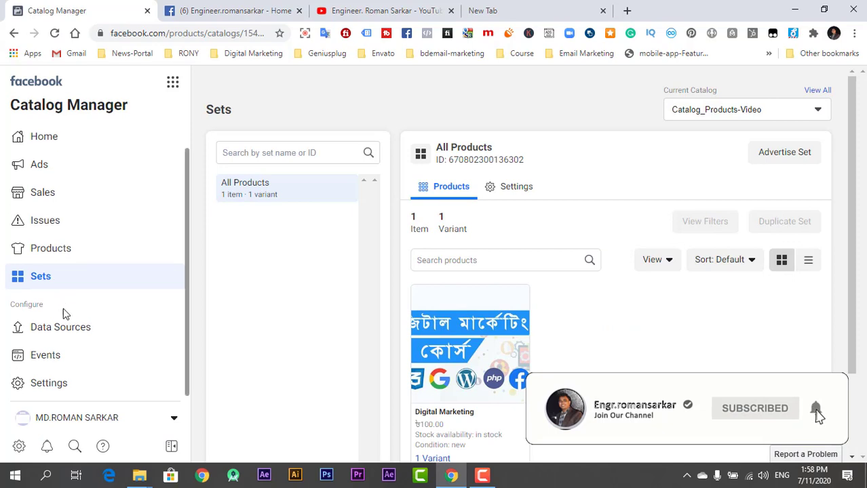
Step: Start event tracking setup for retargeted ads on a website and review the Facebook pixel and content ID instructions
click(75, 355)
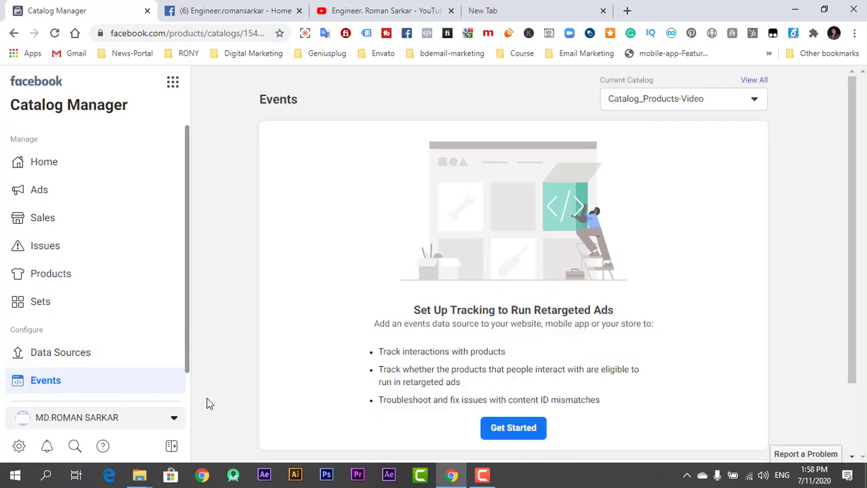
scroll(281, 340, down, 2)
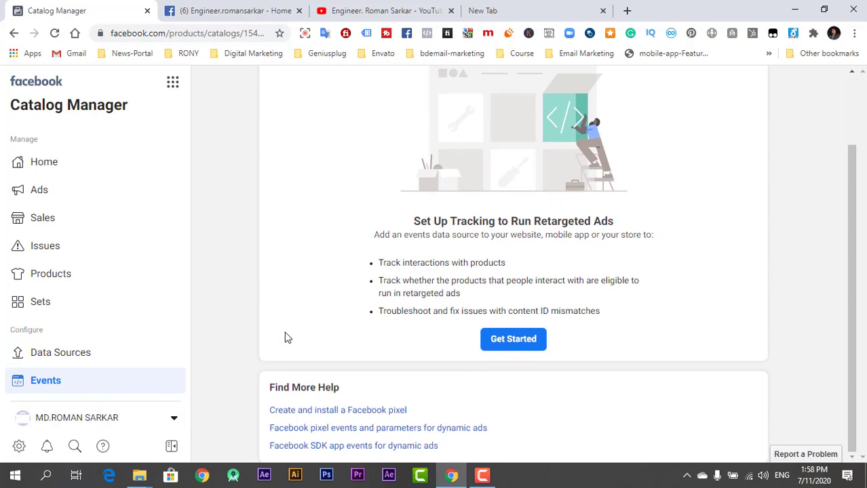
click(502, 352)
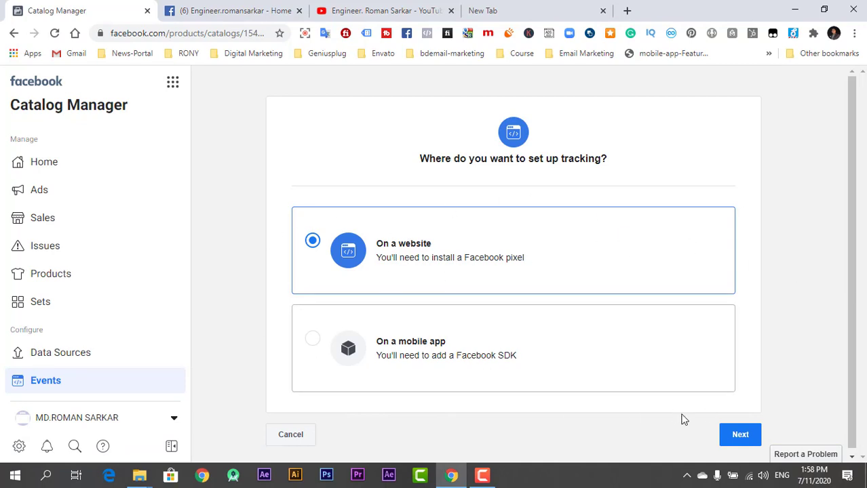
click(738, 435)
scroll(625, 406, down, 1)
scroll(625, 405, down, 2)
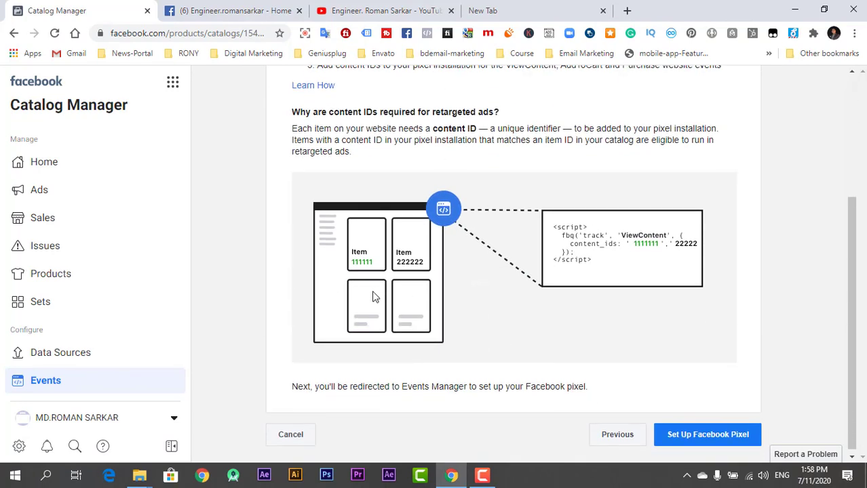
Step: Open the Facebook pixel setup in Events Manager, and return to the catalog's event tracking setup
click(692, 439)
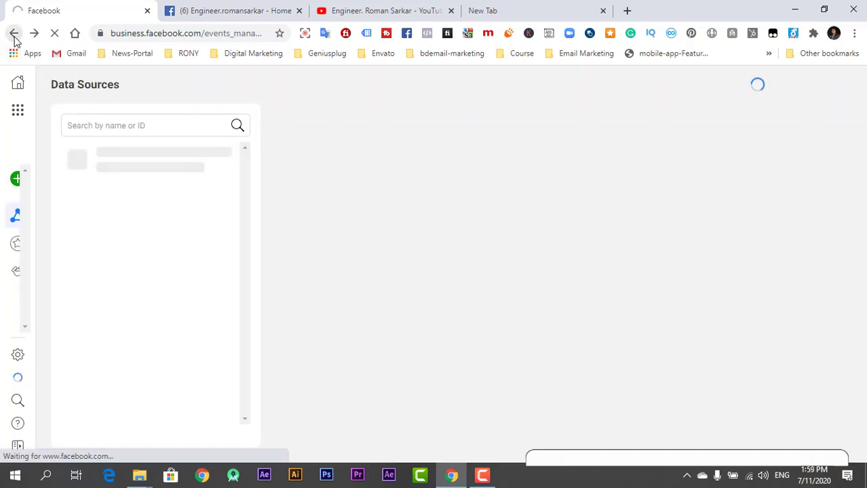
click(14, 34)
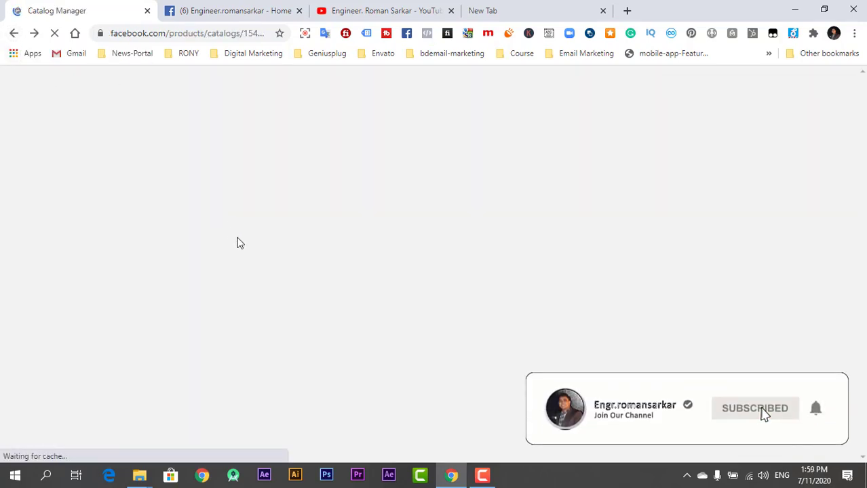
Step: View the open YouTube channel's videos page and the Facebook page, and return to the tracking setup in Catalog Manager
click(353, 6)
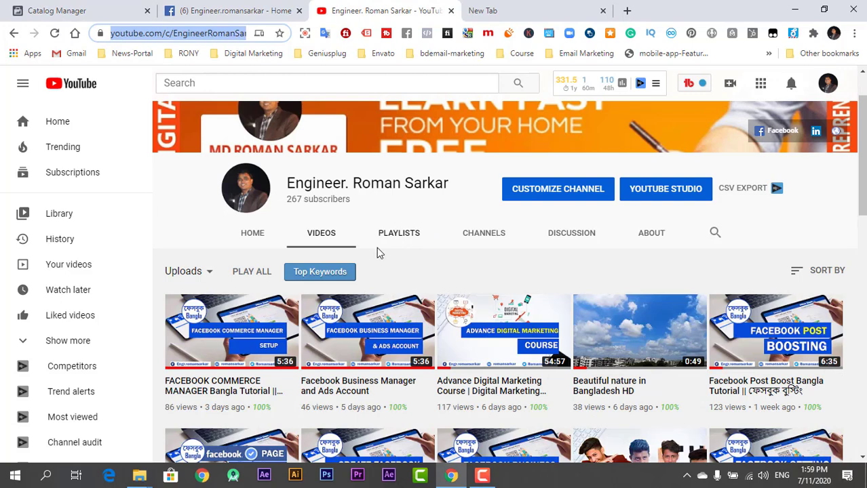
click(258, 11)
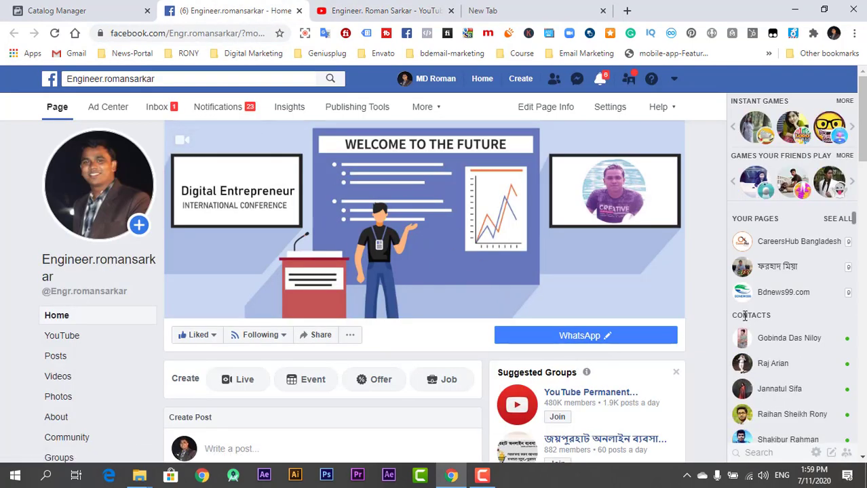
click(73, 8)
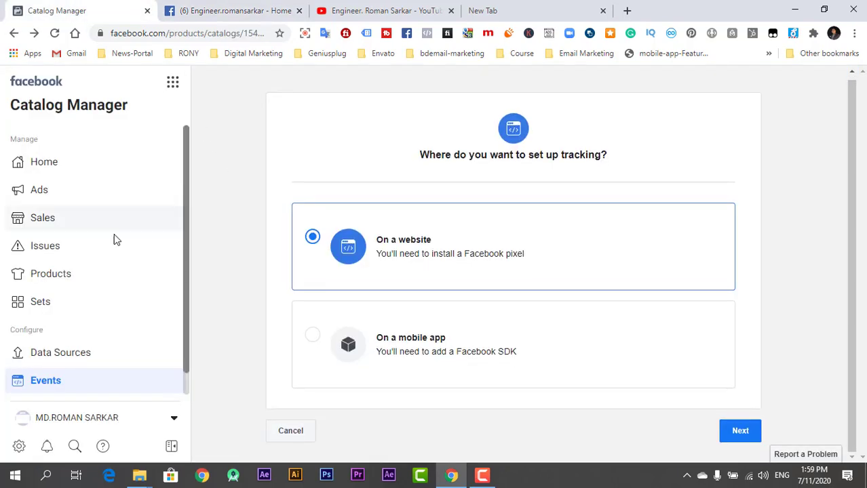
scroll(113, 243, down, 1)
scroll(109, 252, up, 1)
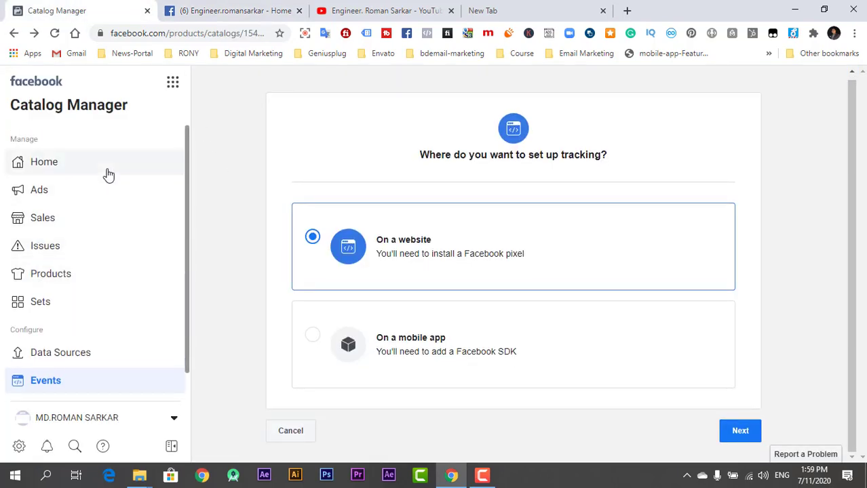